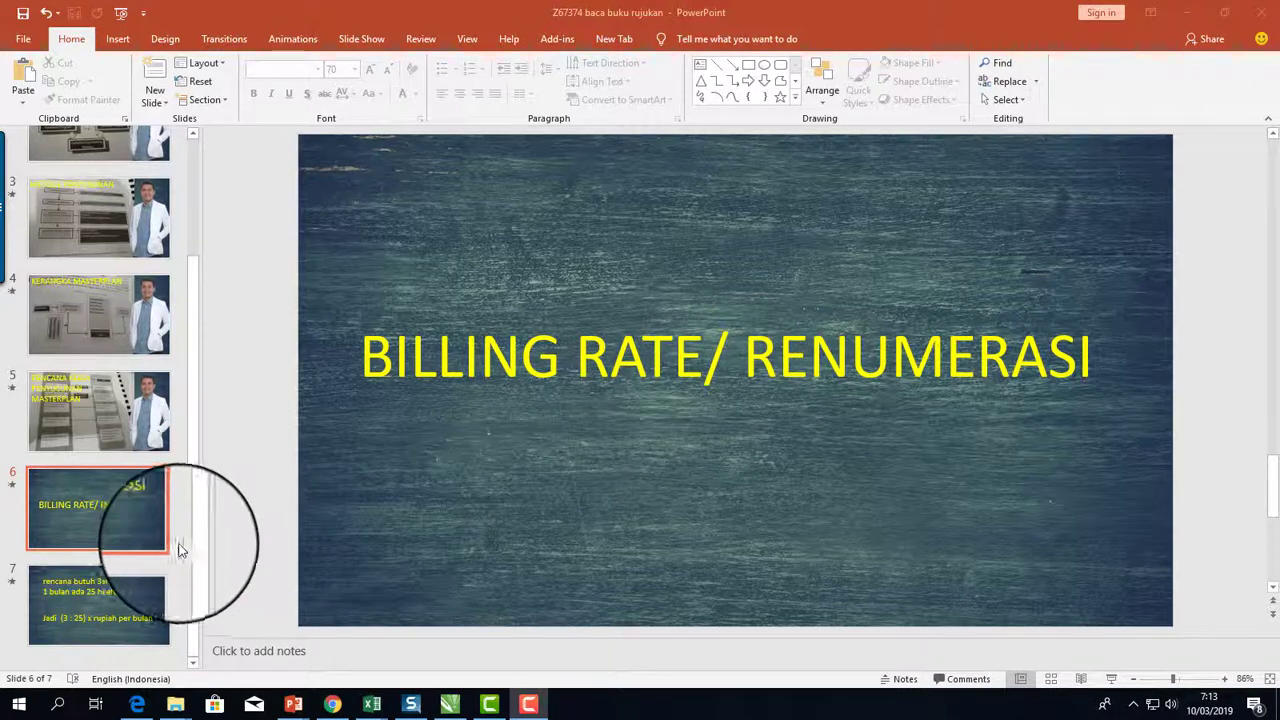
Step: Display slide 7 with the 3-day and 25-working-day lines and the (3 : 25) x rupiah per bulan formula
{"action": "left_click", "coordinate": [128, 592]}
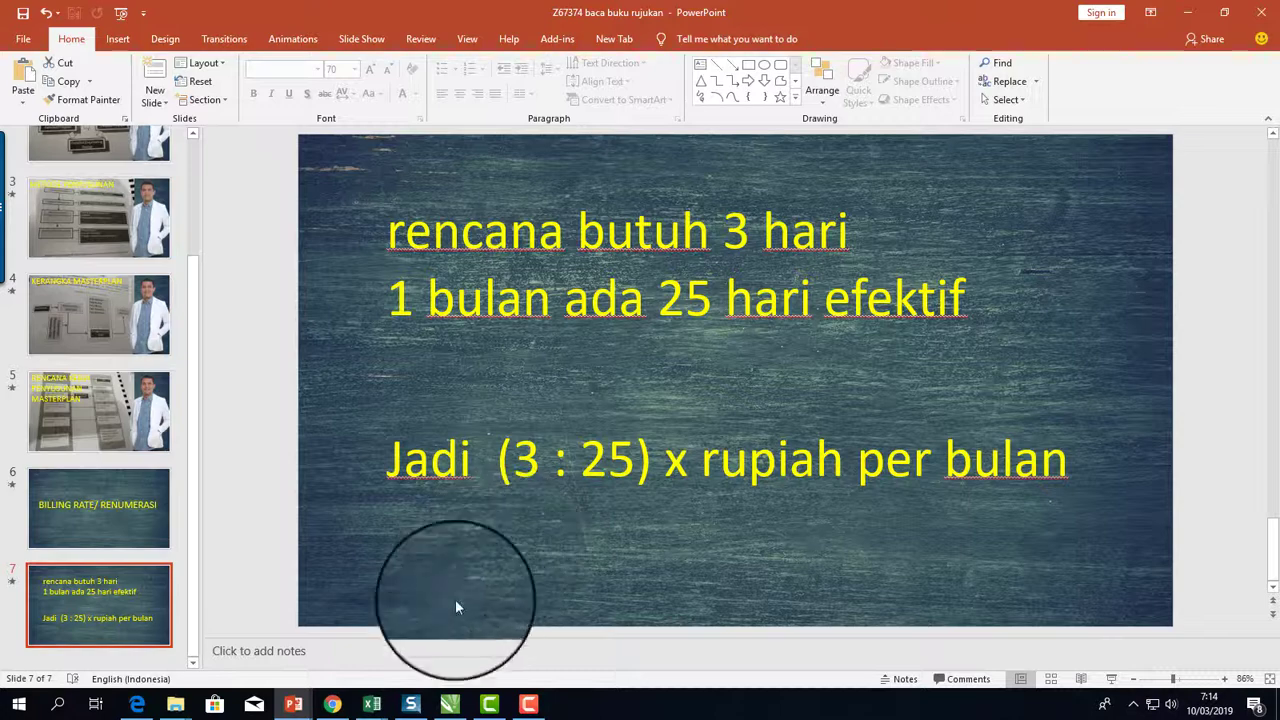
{"action": "mouse_move", "coordinate": [367, 706]}
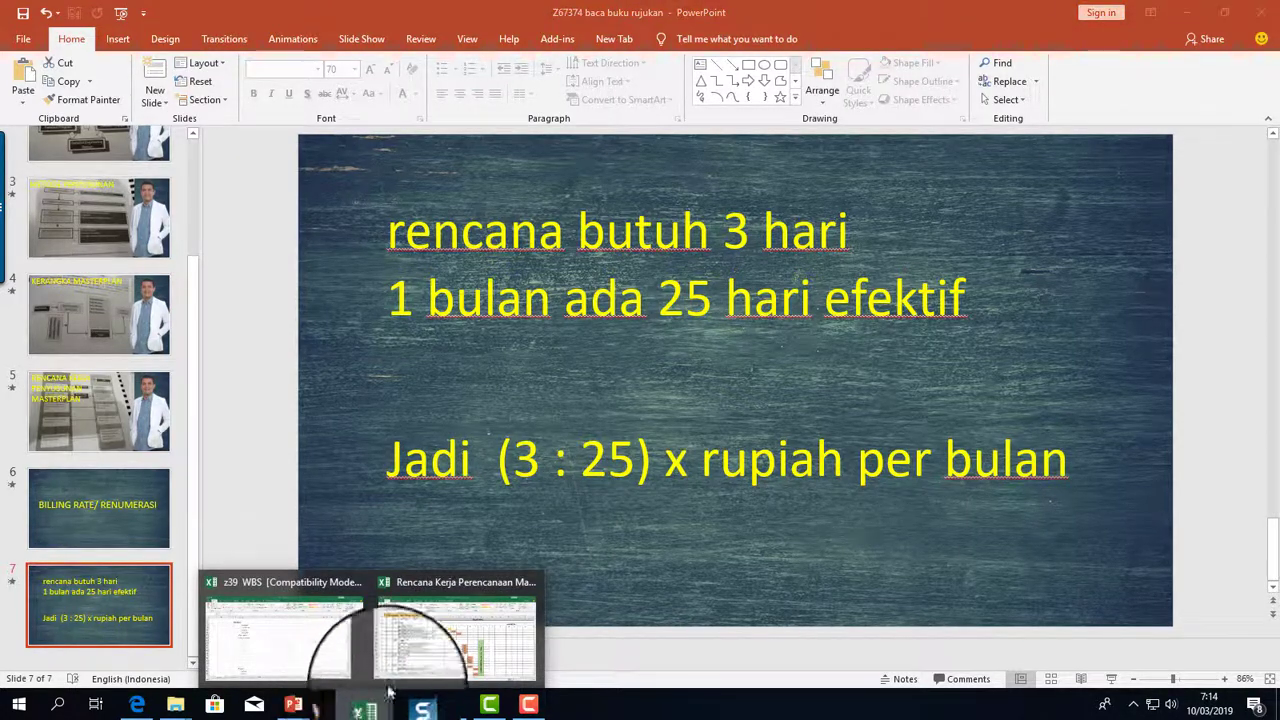
Step: Switch to the Rencana Kerja Perencanaan Masterplan workbook and inspect the 3/25 formula in cell F7
{"action": "left_click", "coordinate": [407, 633]}
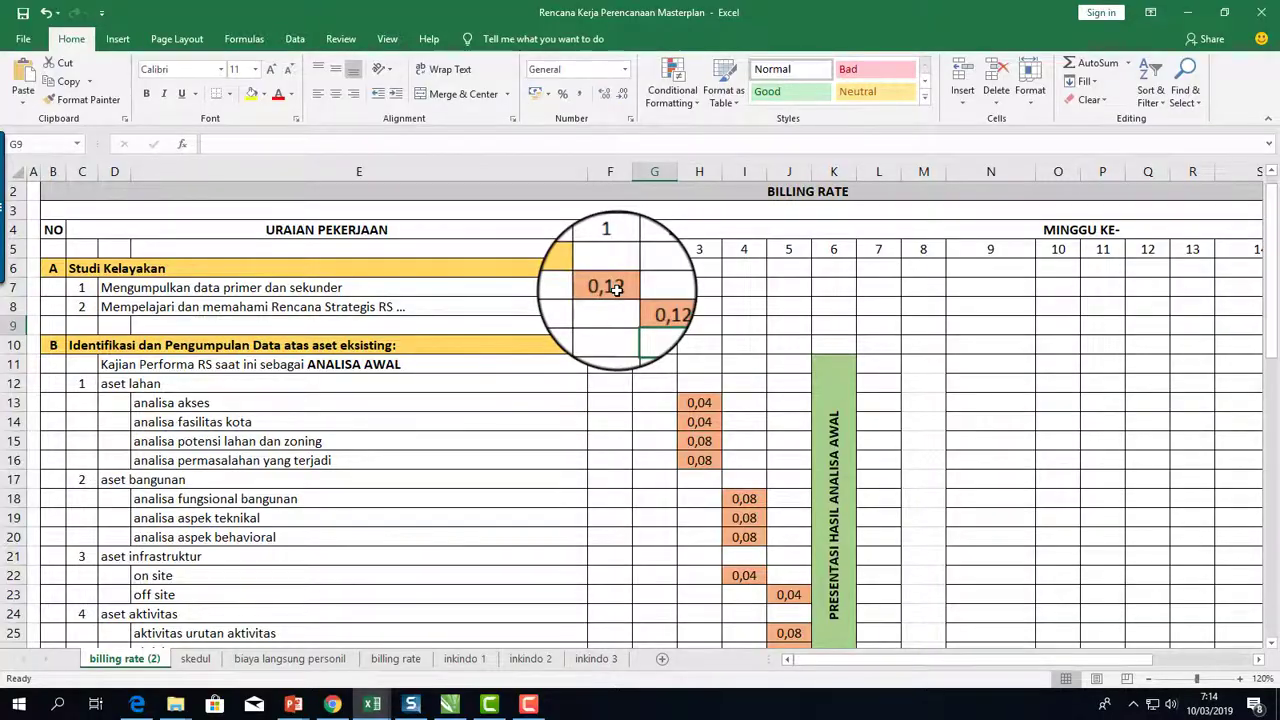
{"action": "left_click", "coordinate": [616, 288]}
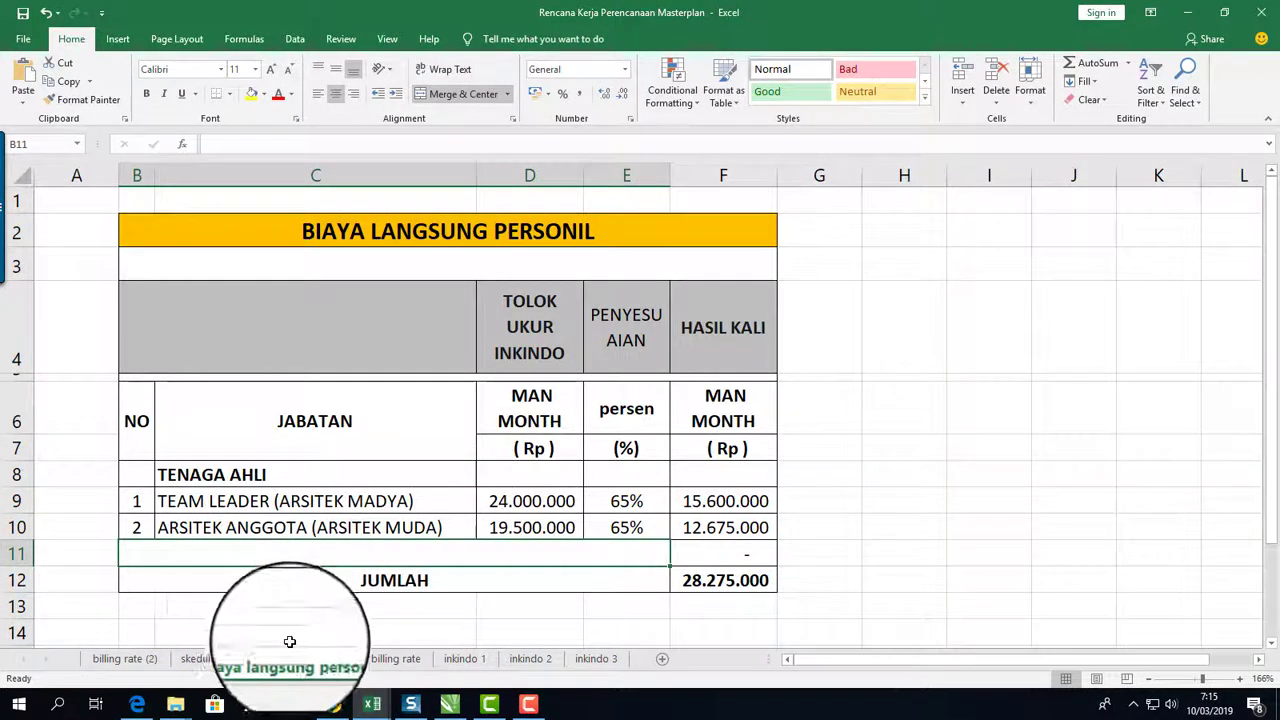
Step: Move through the inkindo 1 sheet to inkindo 2's Tabel 1-18 of 2018 S1/S2/S3 monthly rates
{"action": "left_click", "coordinate": [461, 660]}
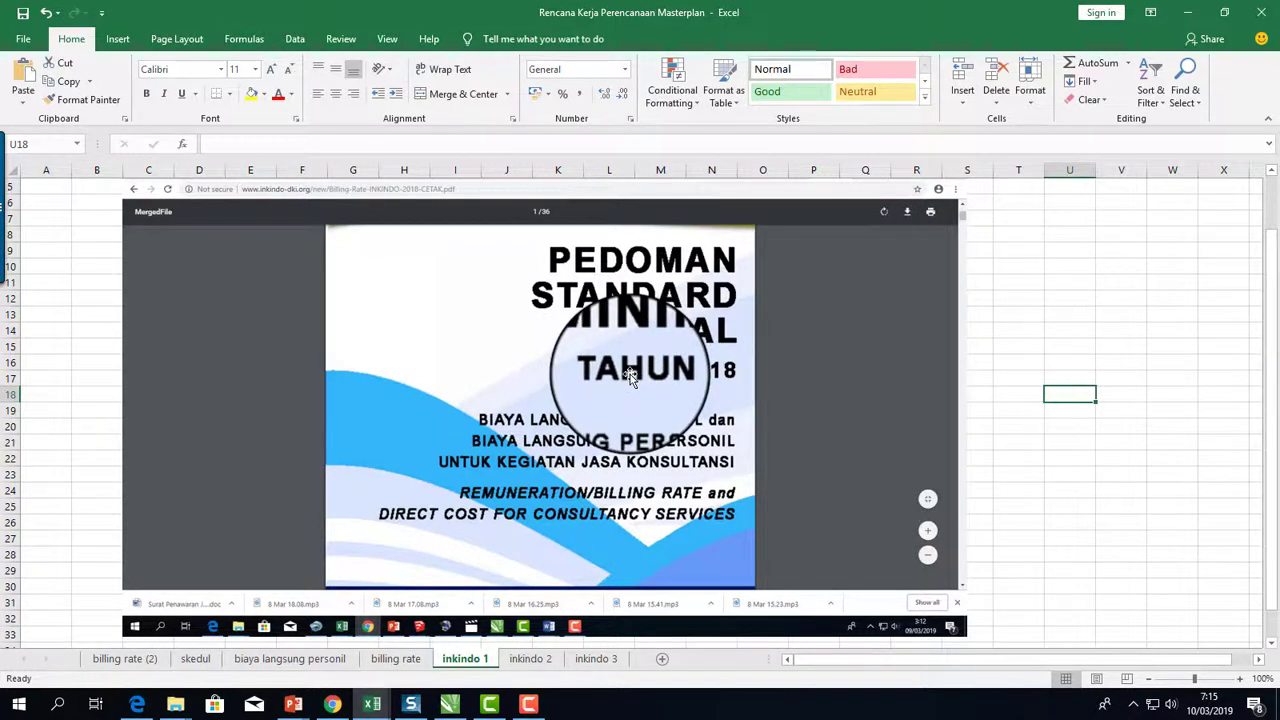
{"action": "left_click", "coordinate": [527, 658]}
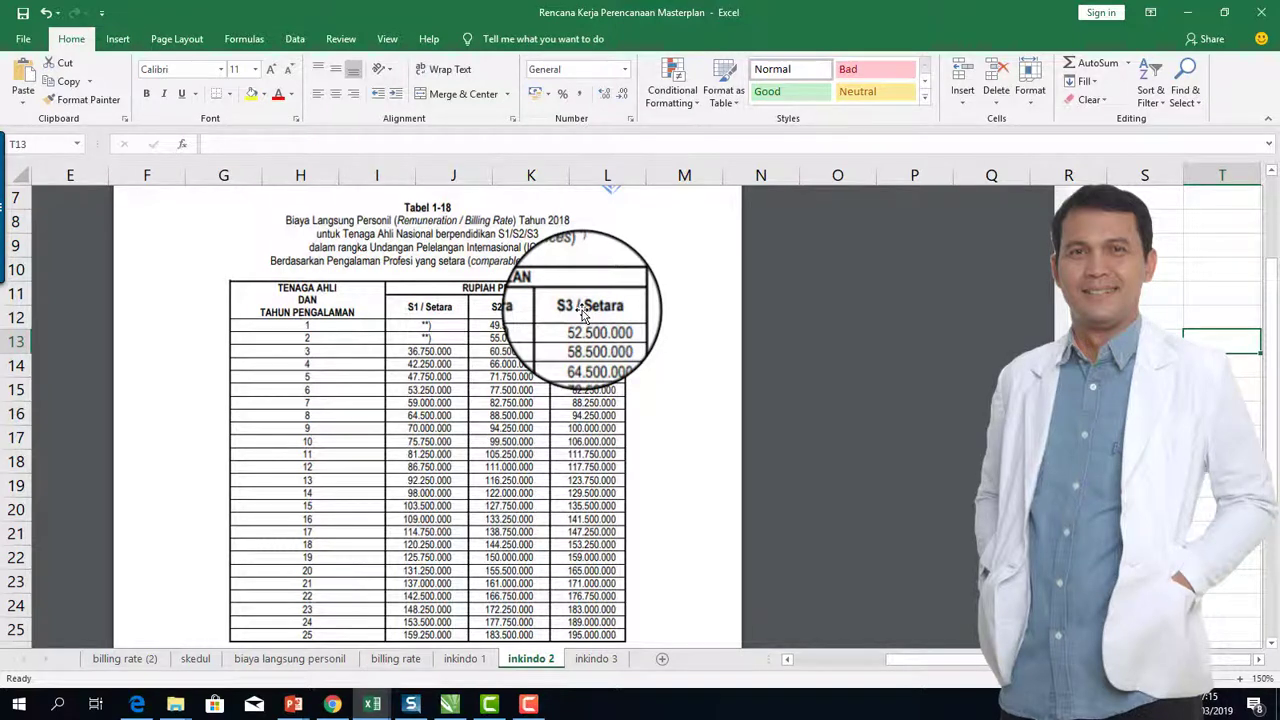
Step: Show the inkindo 3 sheet and scroll down its DKI Jakarta (Indeks 1,000) S1/S2/S3 monthly rate table
{"action": "left_click", "coordinate": [596, 658]}
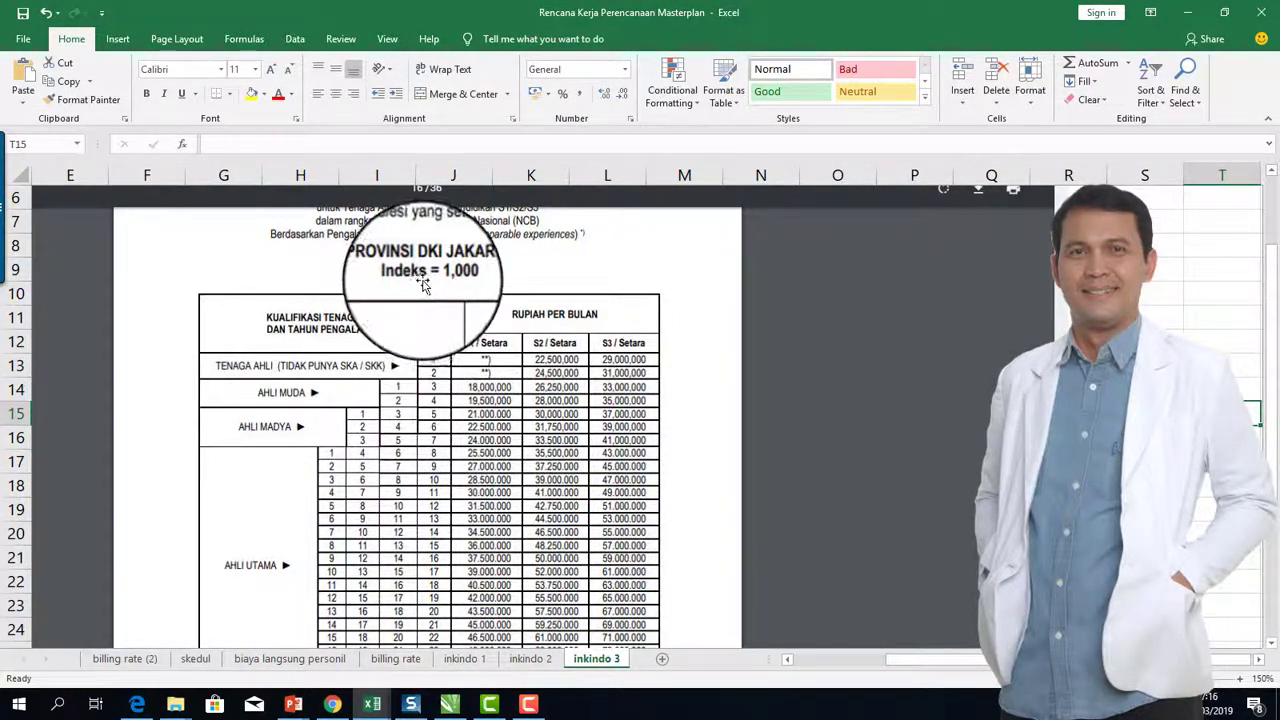
{"action": "scroll", "coordinate": [326, 497], "scroll_direction": "down", "scroll_amount": 1}
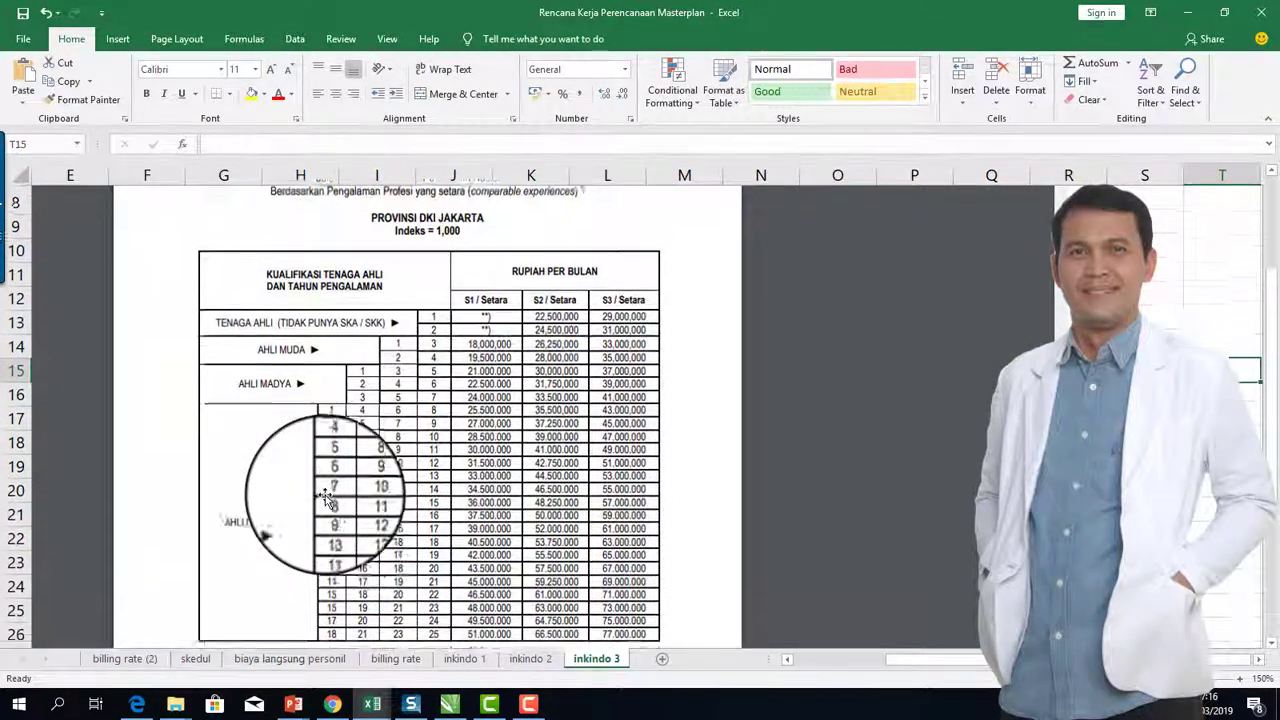
{"action": "scroll", "coordinate": [326, 497], "scroll_direction": "down", "scroll_amount": 1}
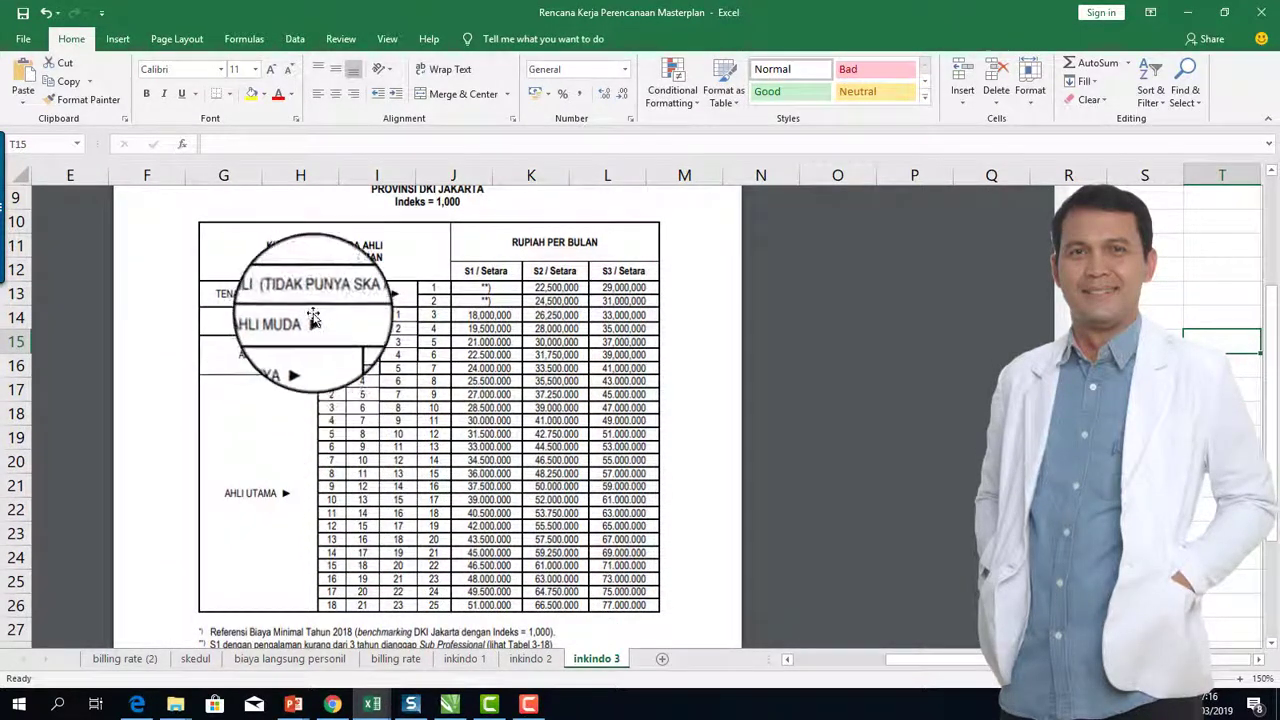